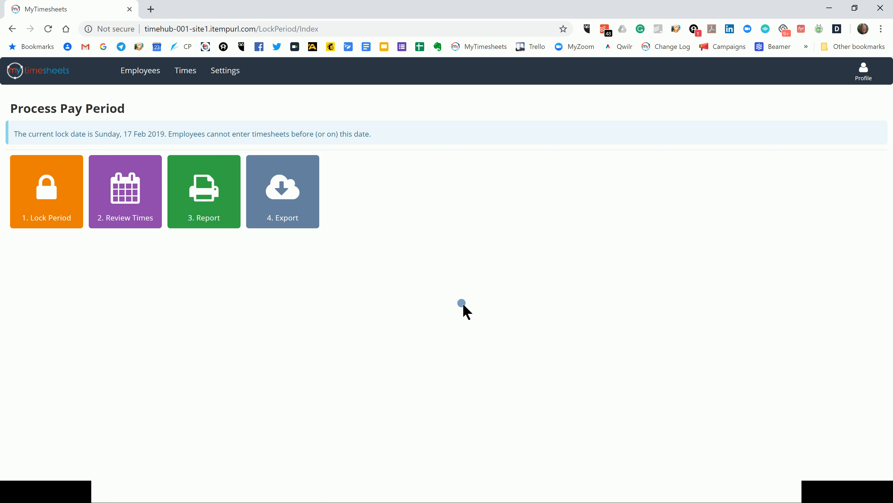
- Go to the Employees list and start a new employee record with Add
left_click(142, 80)
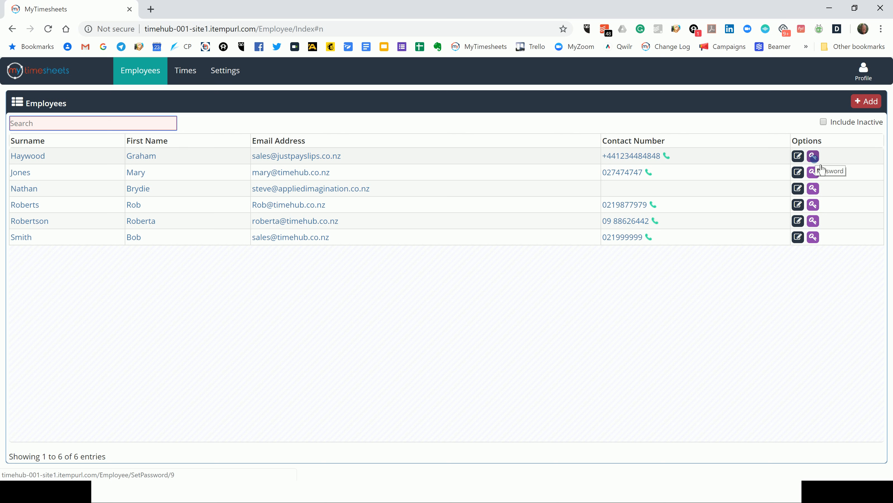
left_click(874, 104)
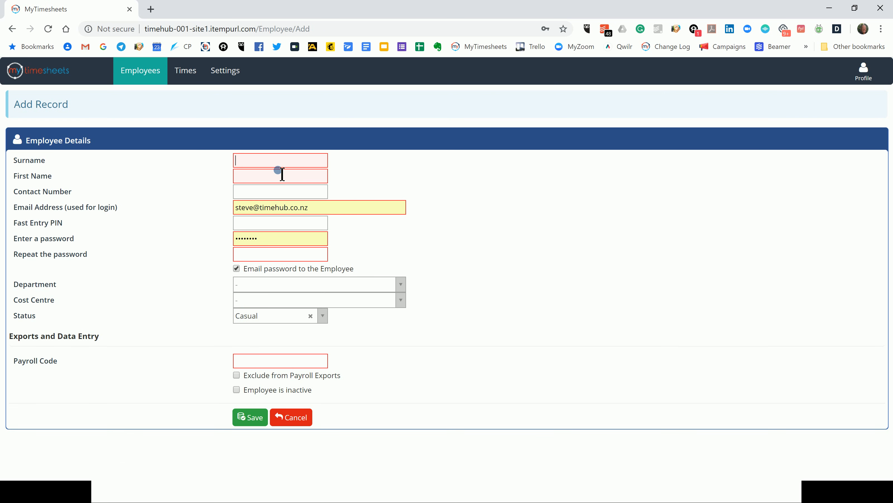
- Enter the employee's surname, first name and contact number, then replace the prefilled login e-mail with theirs
left_click(280, 166)
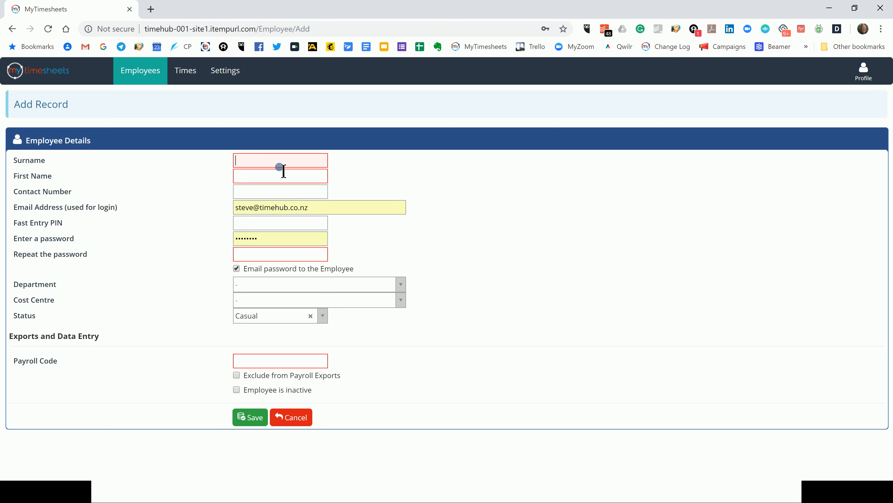
type("Bobso")
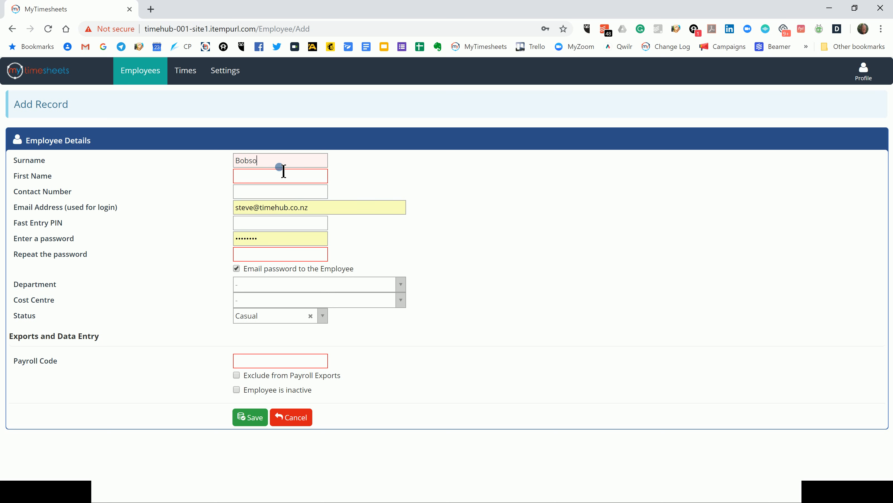
type("nBob")
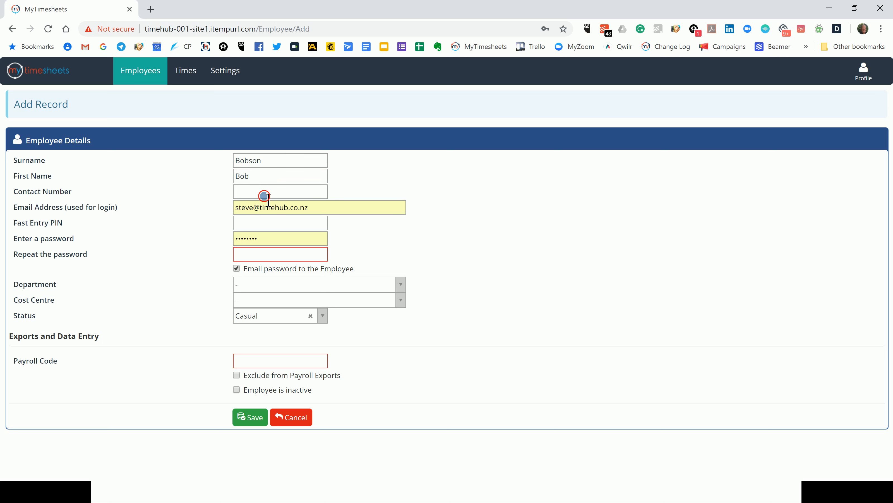
left_click(257, 210)
left_click_drag(257, 210, 231, 208)
key("Delete")
key("Delete")
key("Delete")
key("Delete")
key("Delete")
key("Delete")
key("Delete")
key("Delete")
key("Delete")
key("Delete")
key("Delete")
key("Delete")
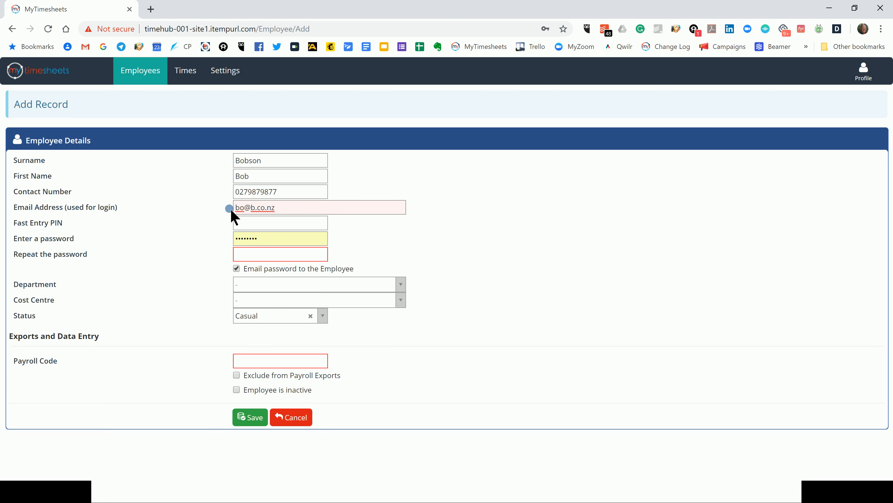
- Fix the e-mail typo and set a three-digit Fast Entry PIN, replacing the first attempt
left_click(248, 211)
type("b")
left_click(281, 228)
type("777")
key("BackSpace")
key("BackSpace")
key("BackSpace")
type("666")
left_click_drag(267, 243, 233, 240)
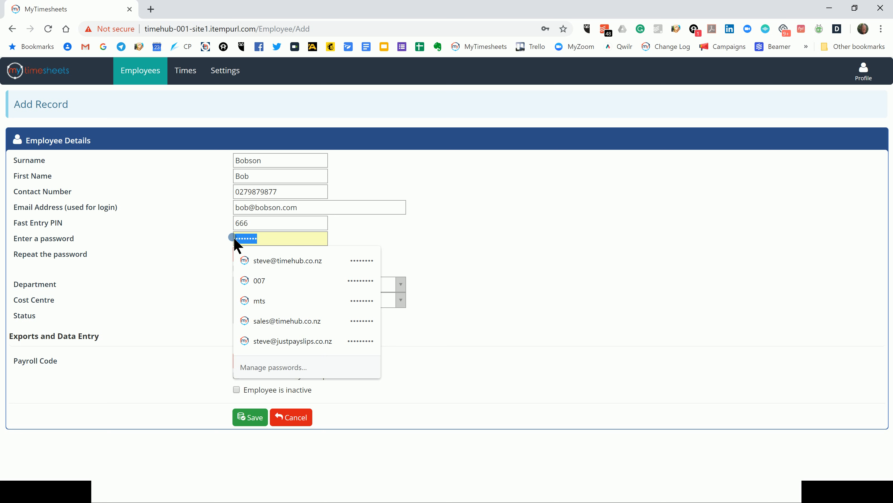
- Overwrite the autofilled password with the employee's own and repeat it in the confirmation field
type("••••")
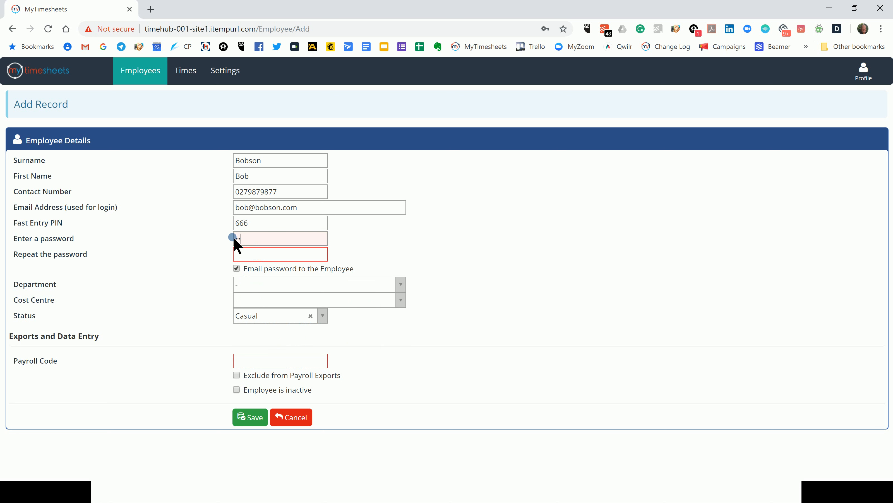
type("•••")
left_click(251, 257)
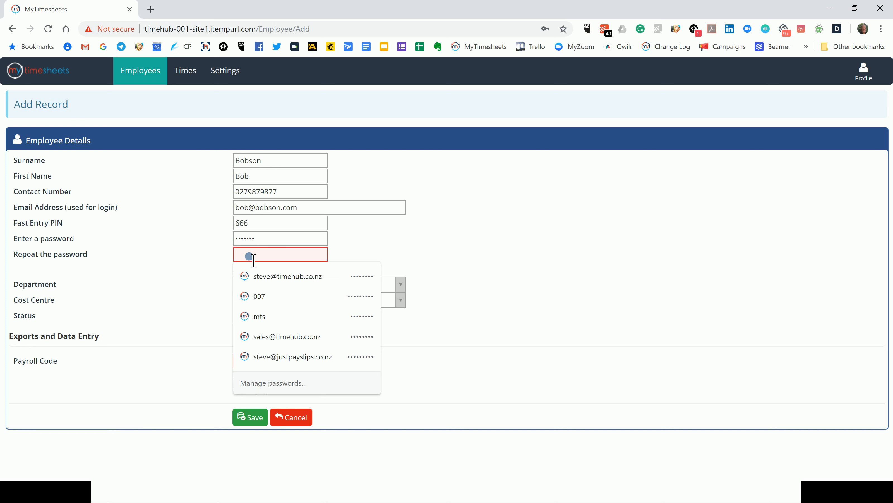
type("••••")
key("BackSpace")
type("••••••••")
left_click(262, 240)
type("•")
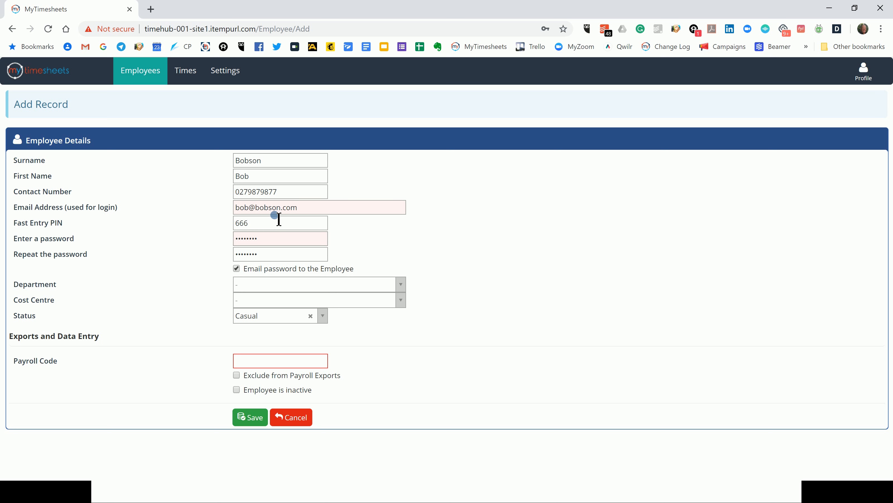
- Set Department to Factory 3, Cost Centre to Admin and Status to Full Time
left_click(260, 290)
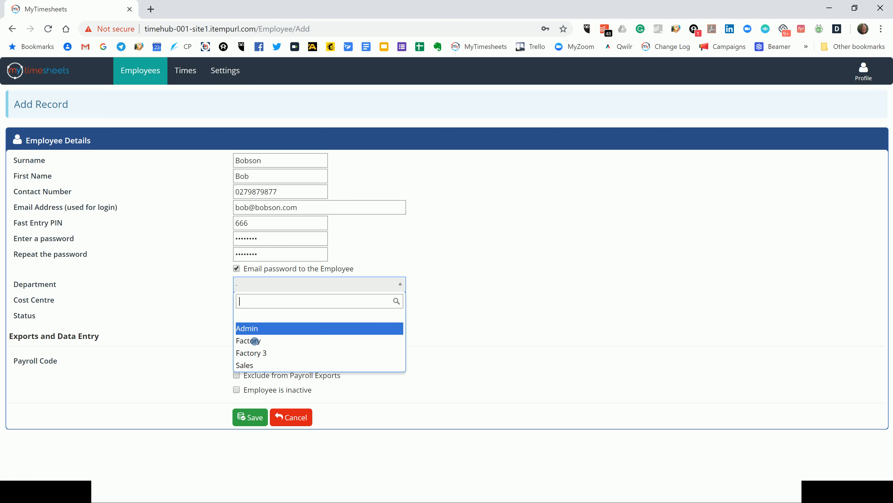
left_click(263, 353)
left_click(263, 300)
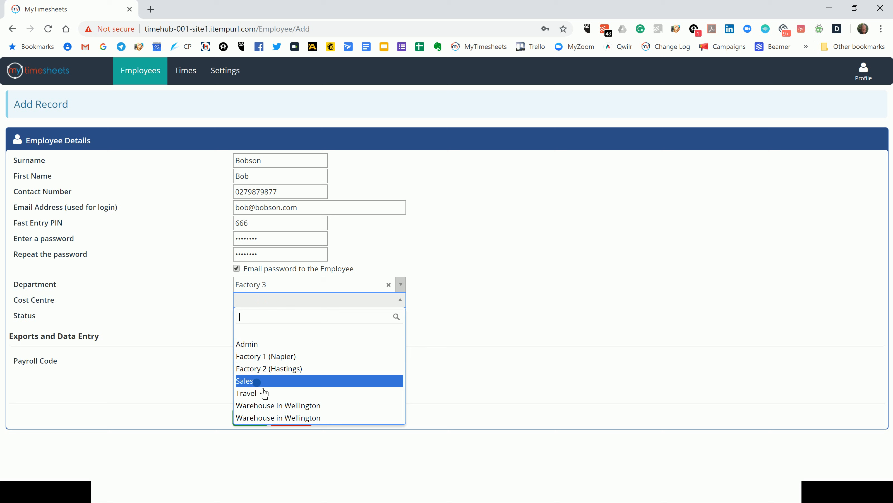
left_click(255, 344)
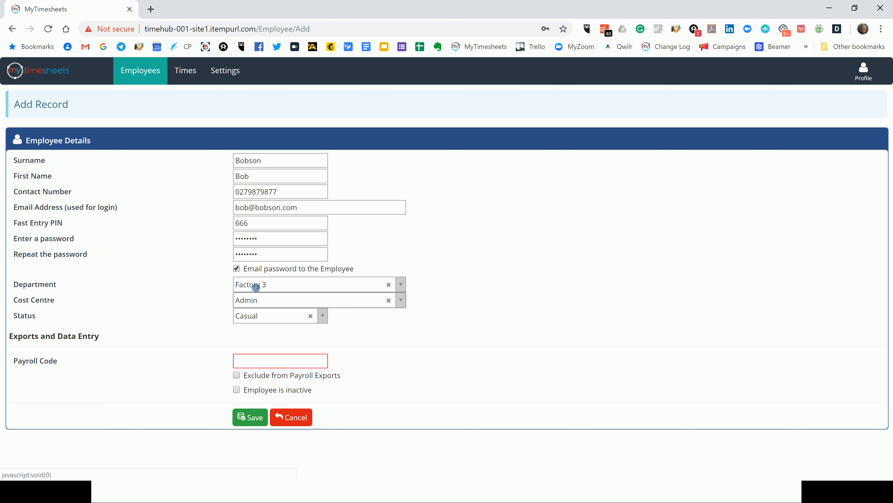
left_click(283, 316)
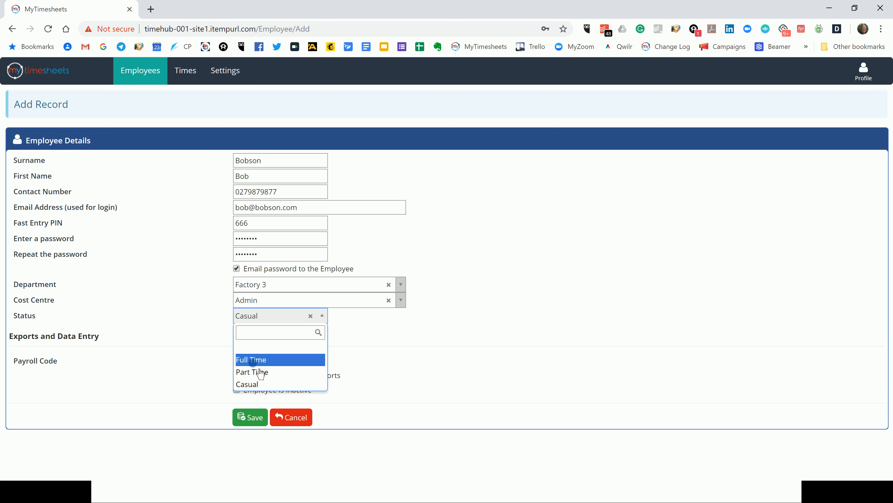
left_click(253, 360)
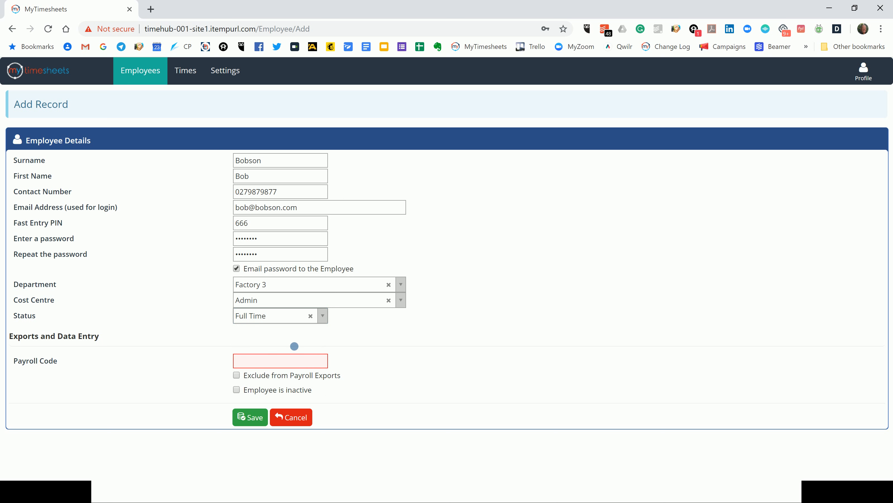
left_click(282, 367)
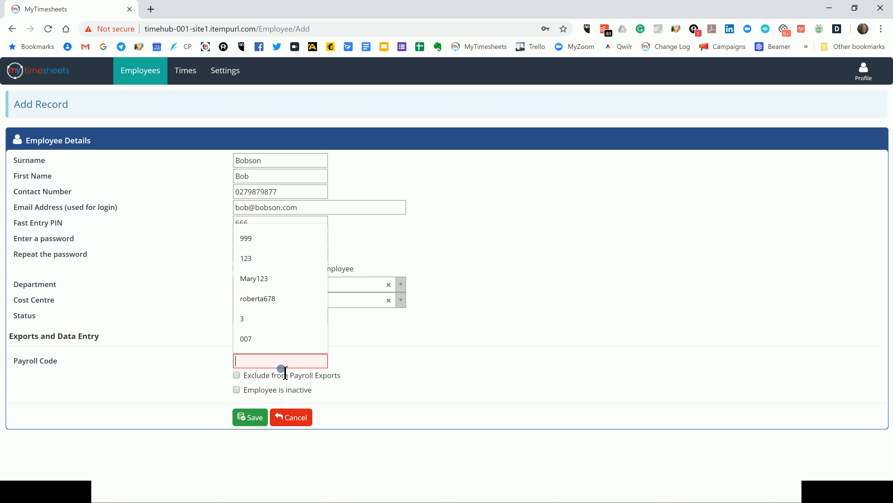
- Enter the employee's payroll code, removing the stray extra character
type("666")
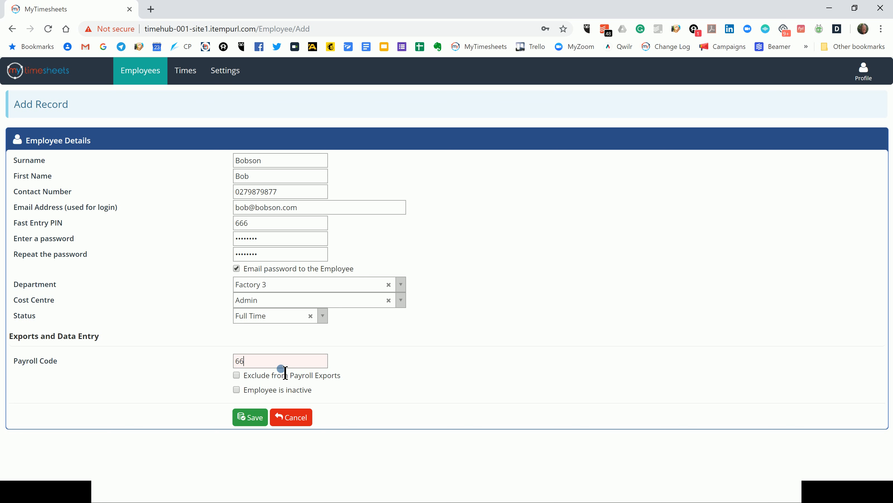
type("Bl")
key("BackSpace")
- Save the employee, decline Chrome's save-password prompt, and open the new record to review it
left_click(259, 422)
left_click(254, 418)
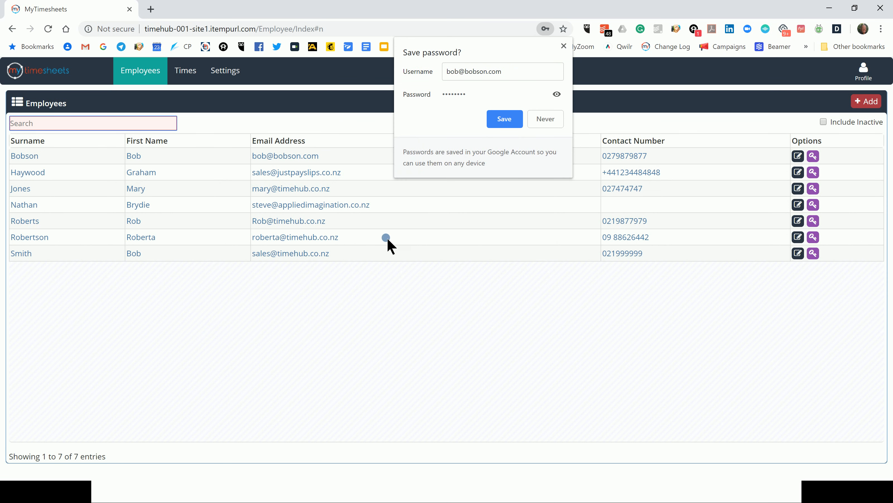
left_click(546, 119)
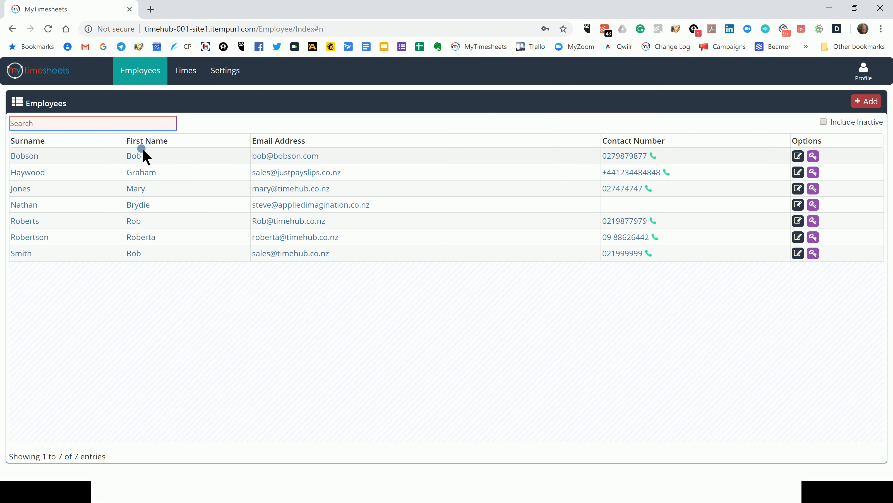
left_click(28, 156)
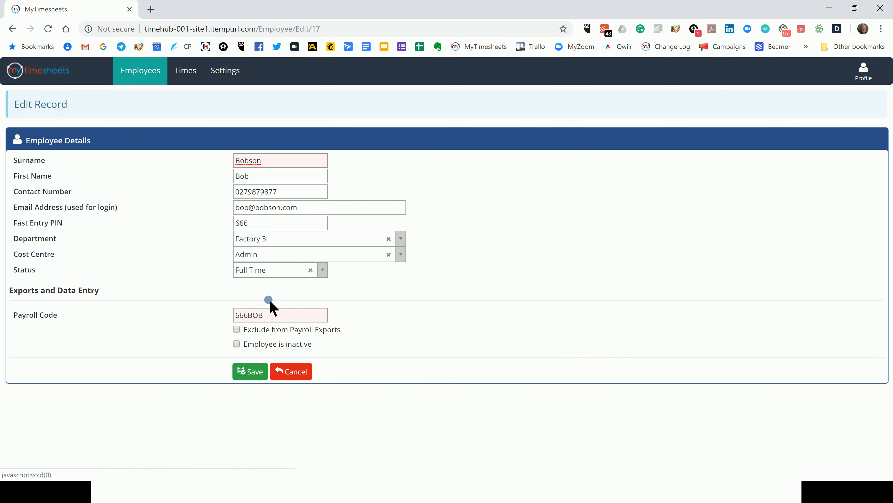
left_click(296, 374)
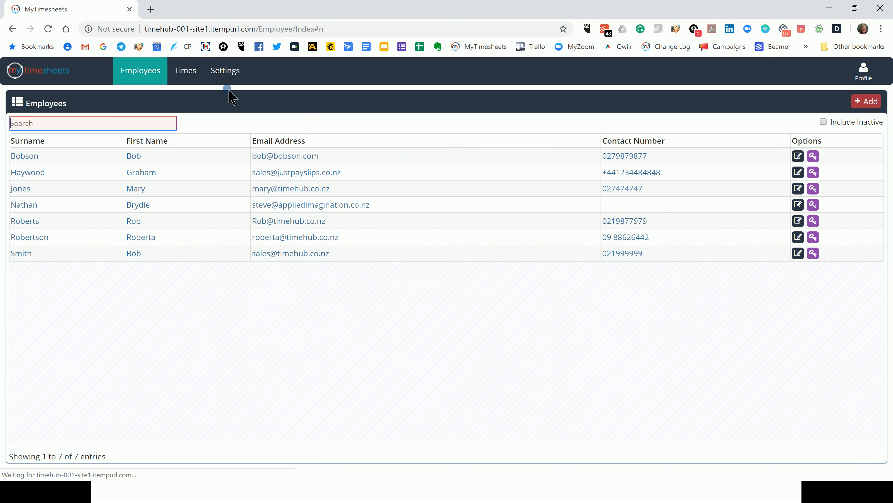
left_click(183, 73)
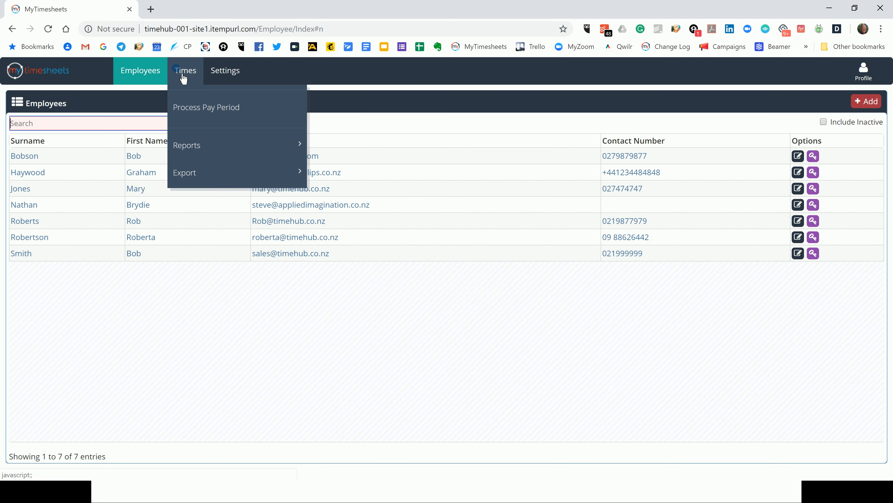
left_click(246, 75)
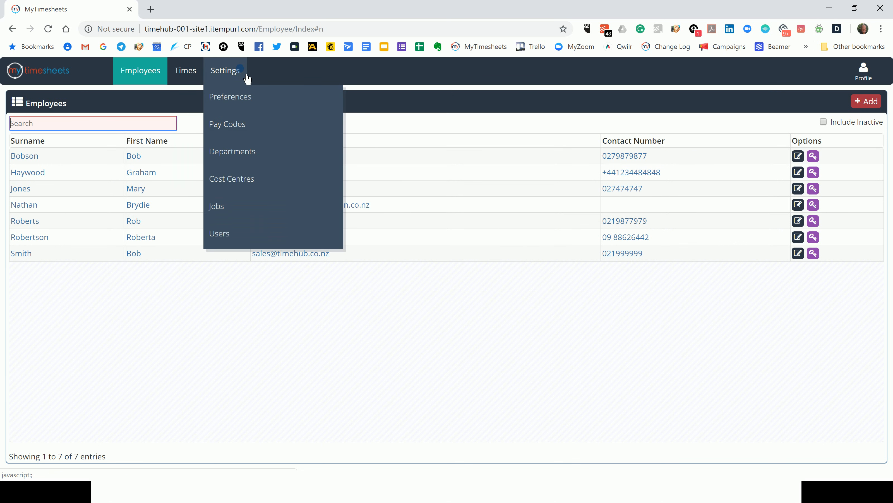
left_click(399, 68)
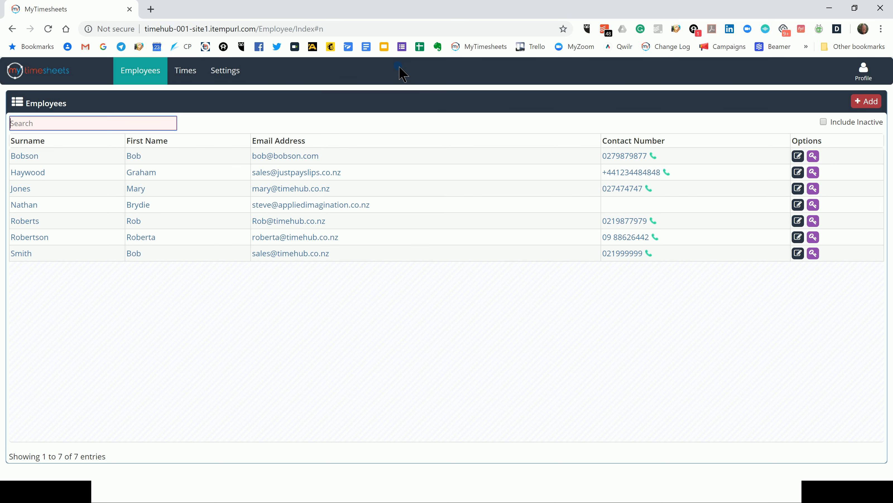